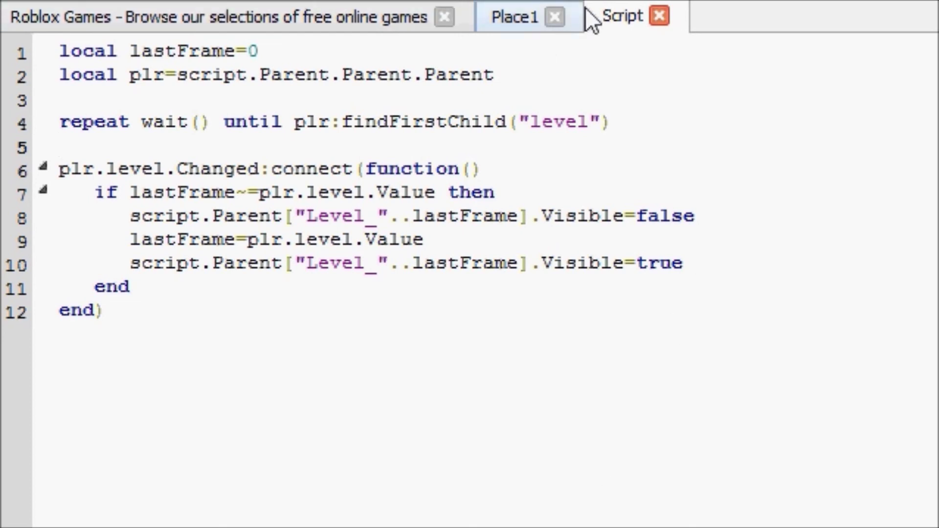
Step: Flip to the Place1 game view, then back to the level-tracking script tab
click(507, 29)
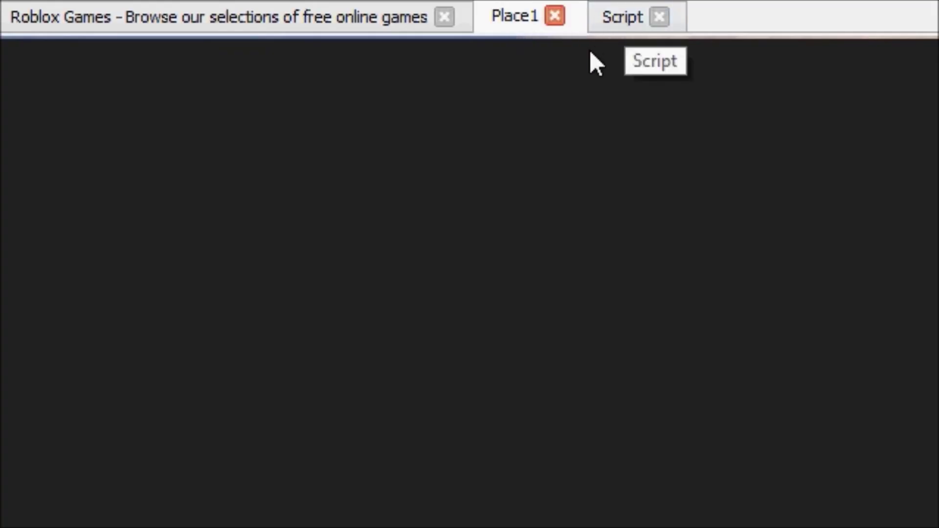
click(600, 22)
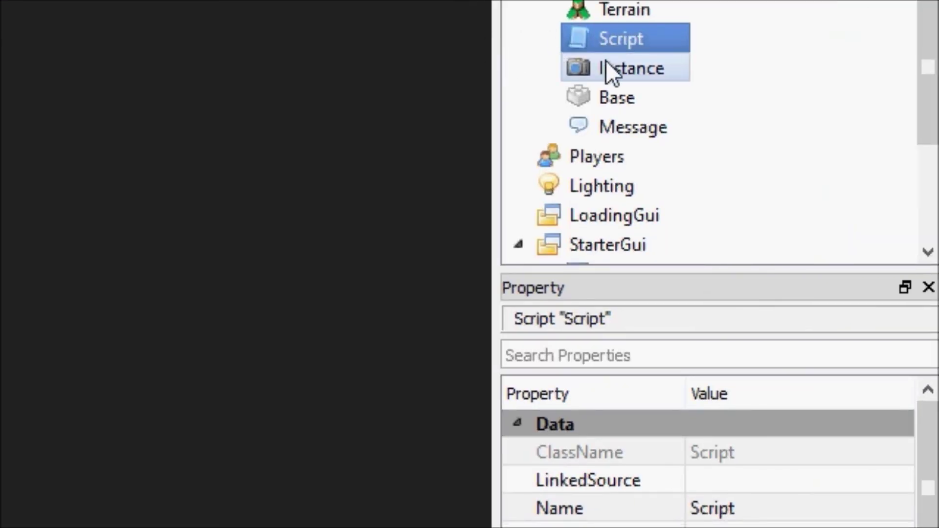
Step: Scroll Explorer down to Level_0 under StarterGui > Gui and bring up its Insert Object list
scroll(603, 73, down, 2)
click(606, 156)
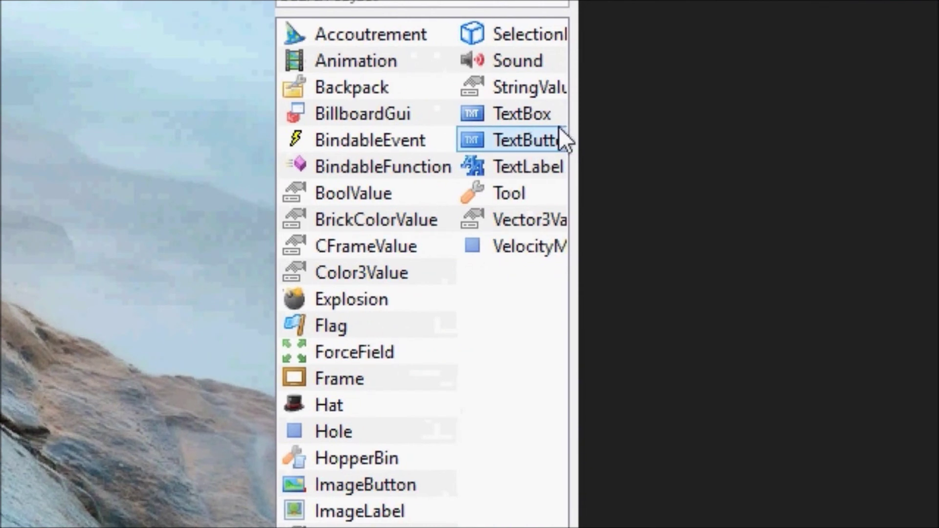
Step: Insert a TextButton into Level_0 and set its Size to {0.3,0},{0.1,0}
click(557, 139)
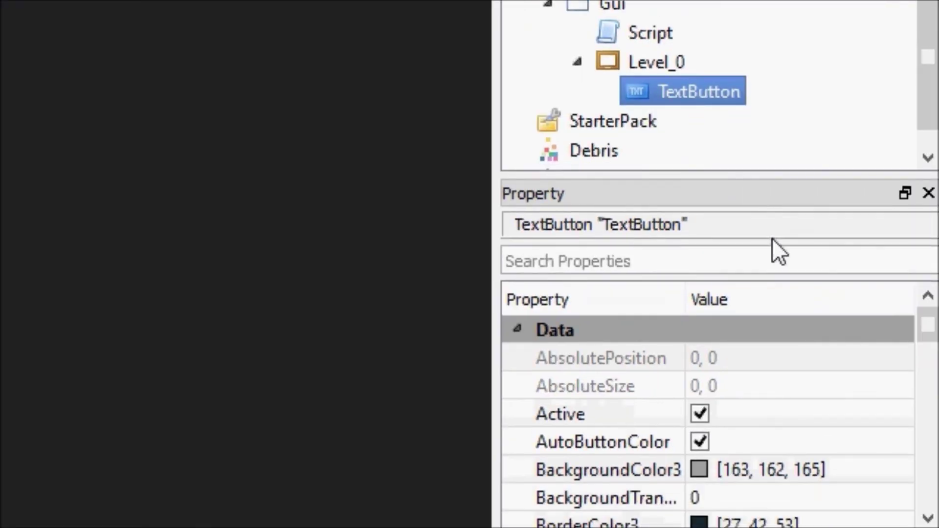
scroll(768, 384, down, 3)
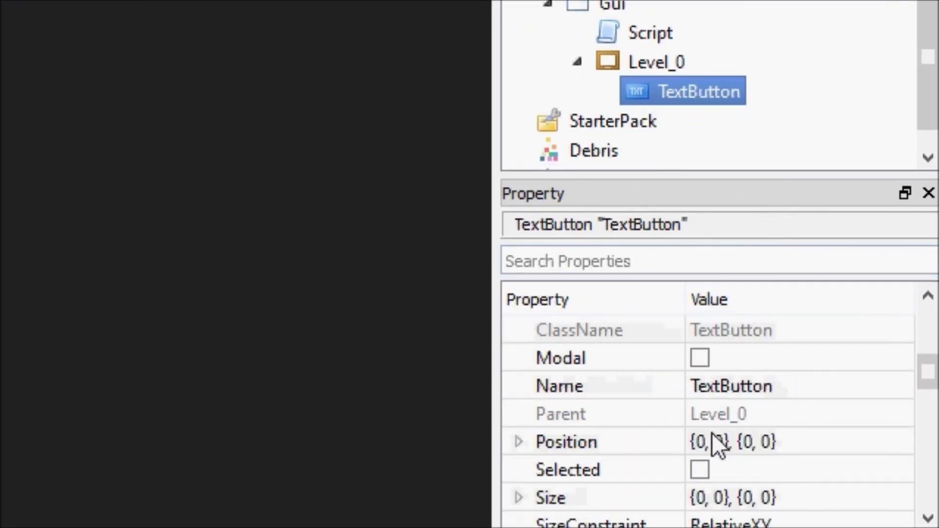
click(707, 491)
scroll(718, 459, down, 3)
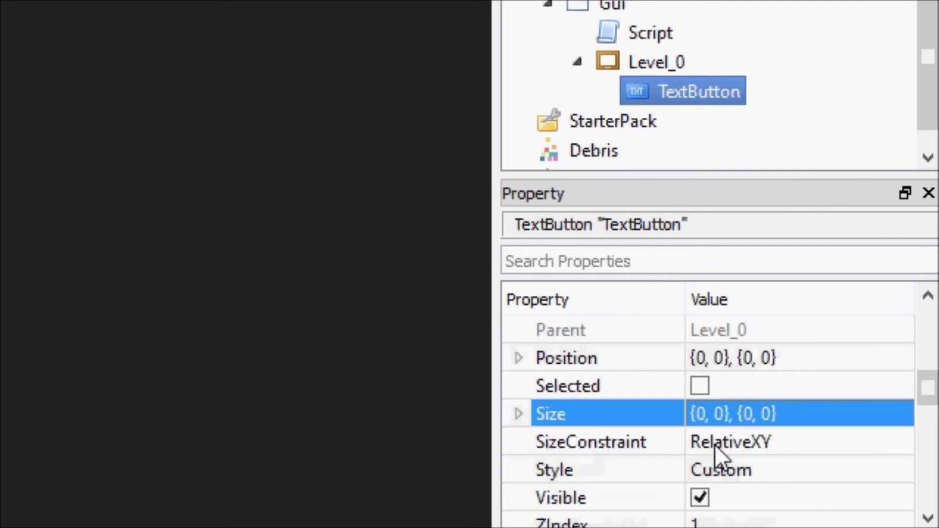
click(706, 421)
click(704, 415)
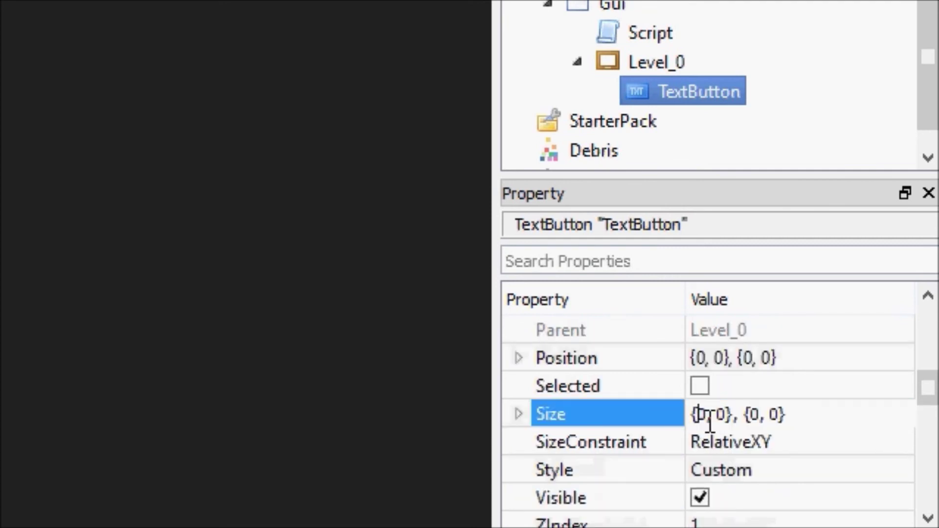
text(.3)
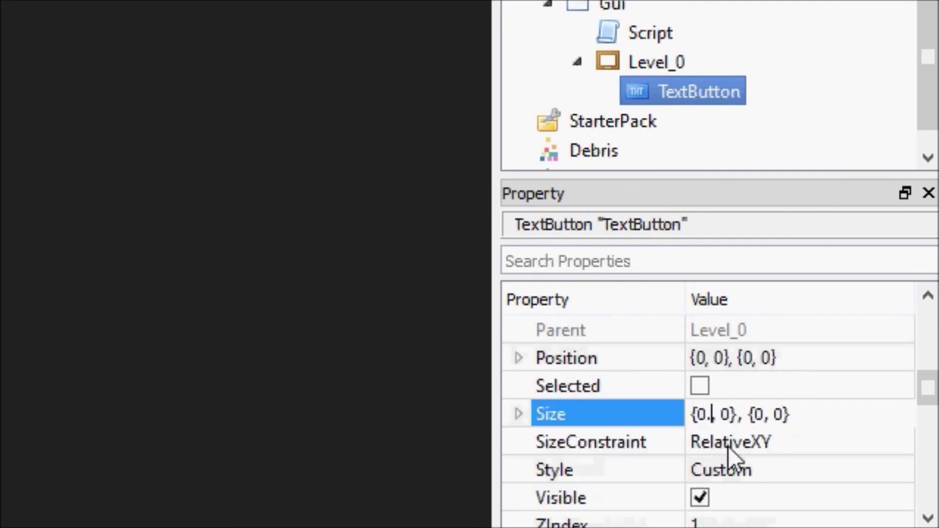
click(774, 415)
text(.1)
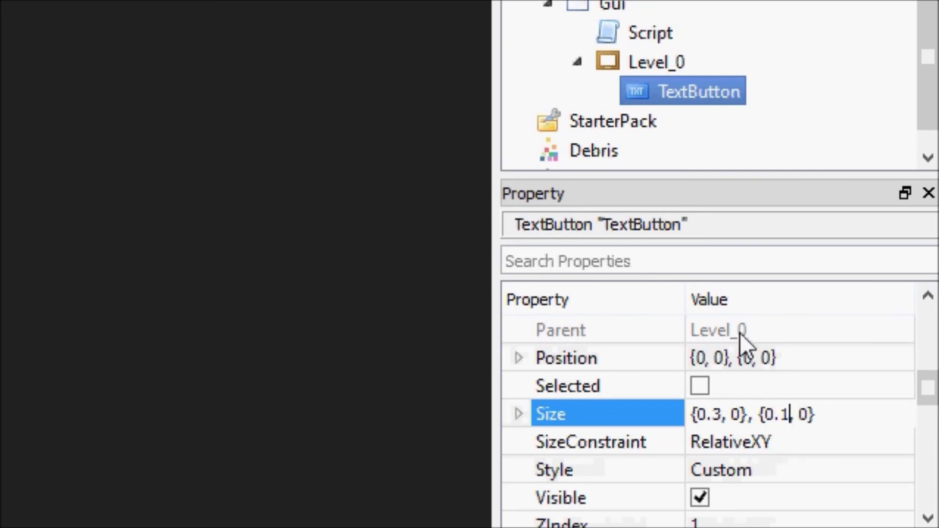
Step: Set the TextButton's Position to {0.35,0},{0.45,0}
click(707, 356)
click(703, 357)
text(.)
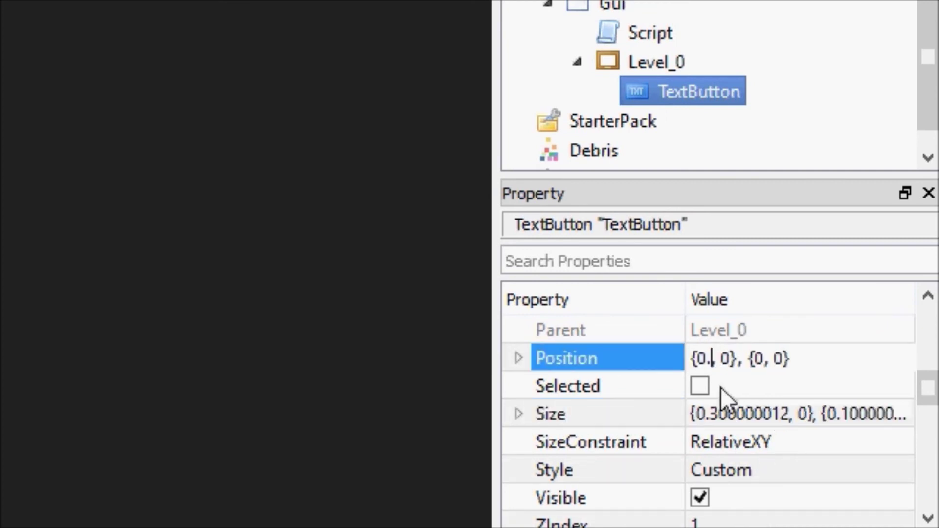
text(35)
click(782, 358)
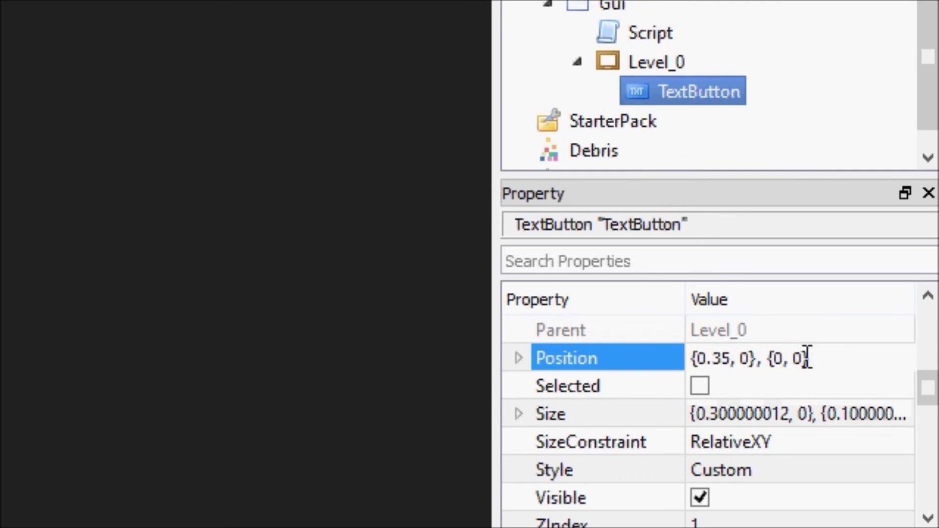
text(.45)
key(Return)
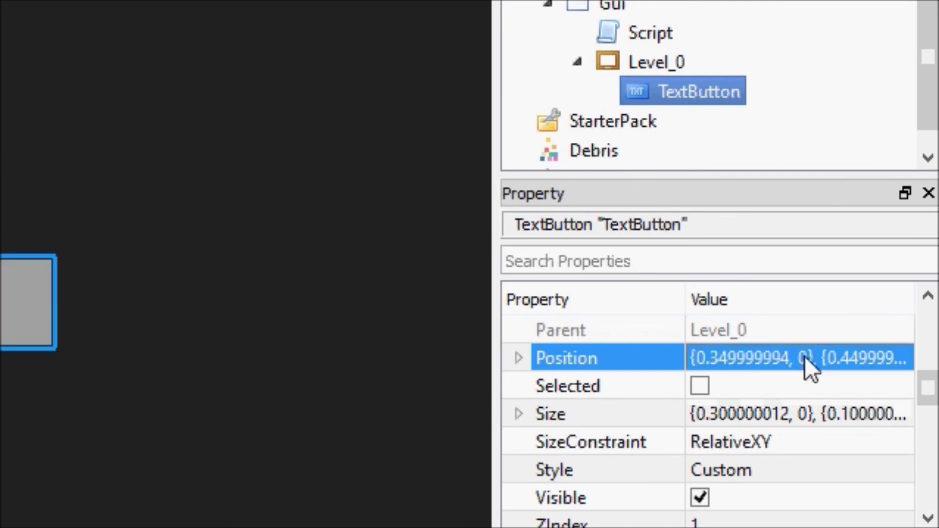
Step: Set the button's Text property to Play
drag(928, 387, 929, 448)
click(831, 413)
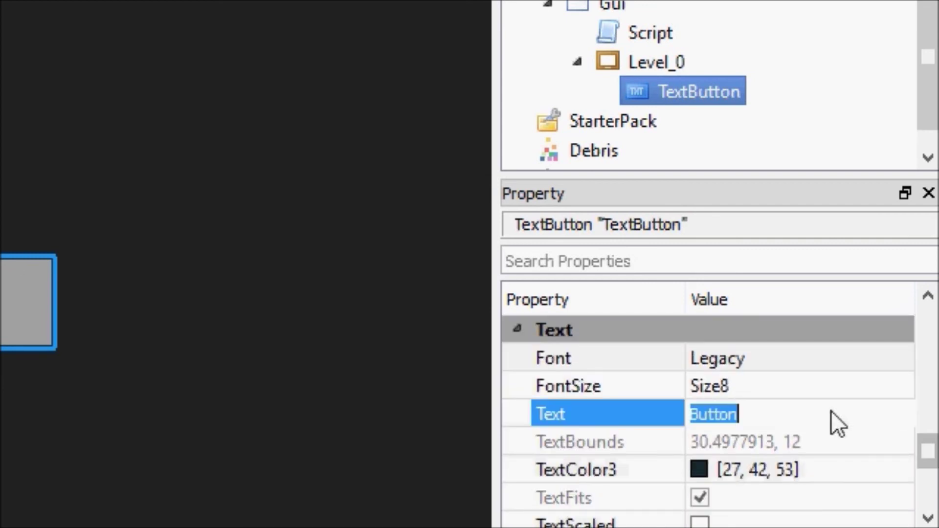
text(Play)
key(Return)
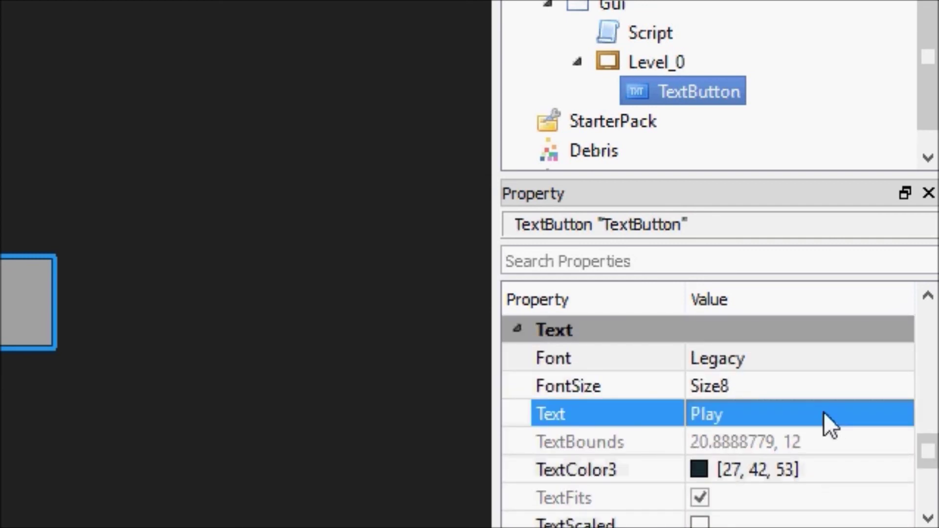
Step: Apply the RobloxButton style to the button
drag(924, 454, 875, 386)
click(890, 386)
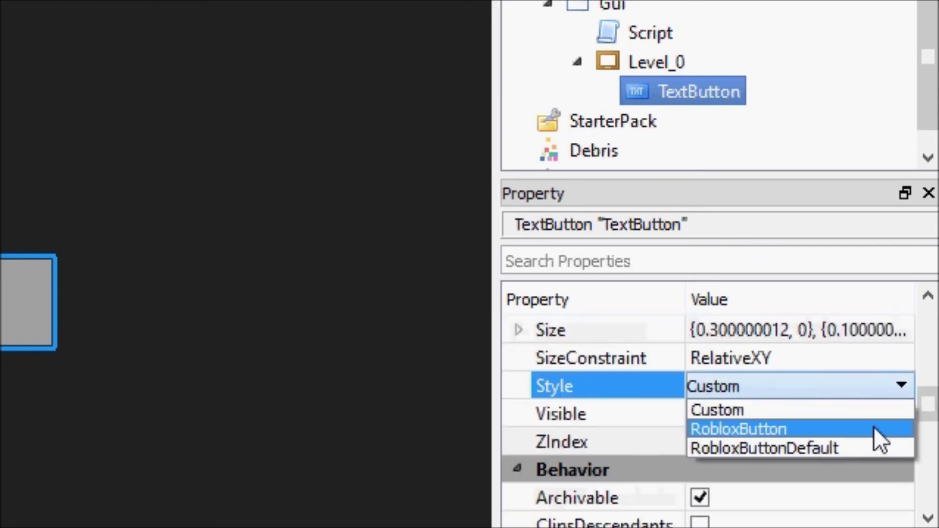
click(871, 429)
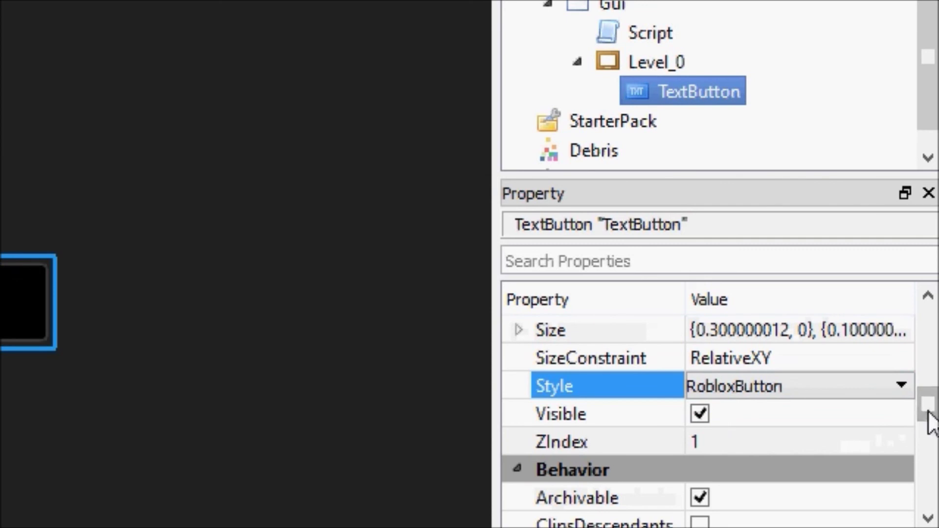
drag(928, 419, 924, 465)
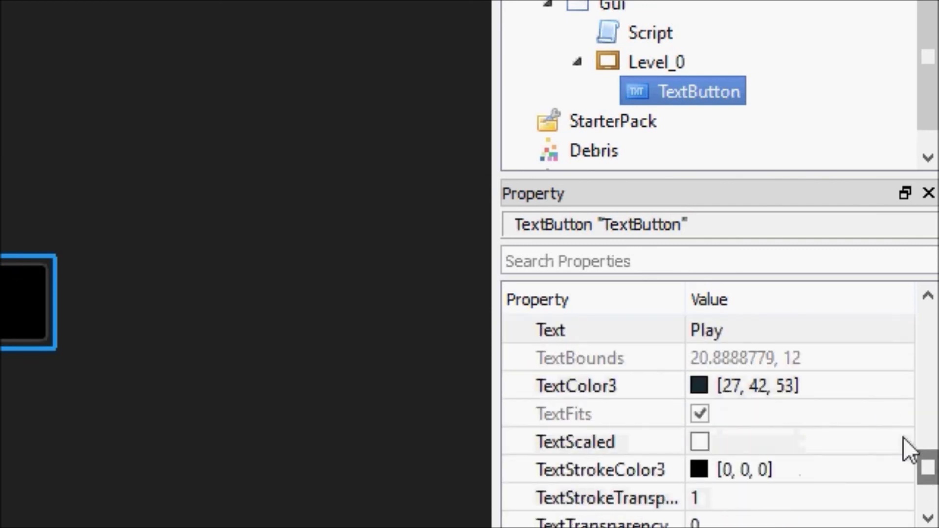
click(884, 391)
Step: Set the button's TextColor3 to grey [200, 200, 200]
click(897, 389)
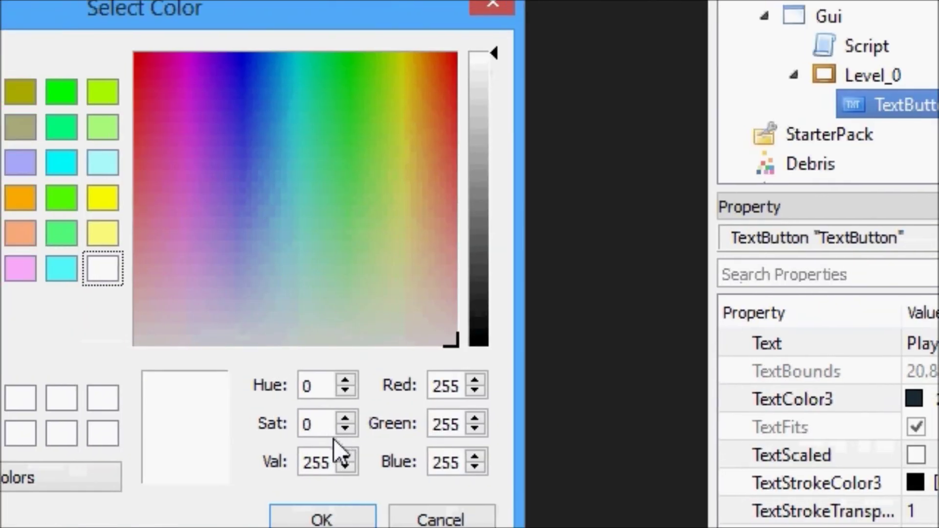
double_click(306, 462)
text(200)
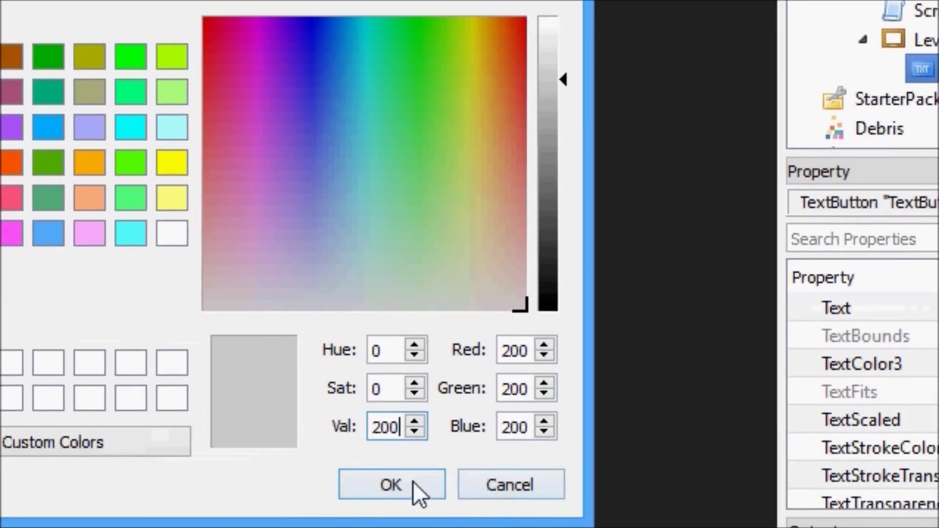
click(352, 519)
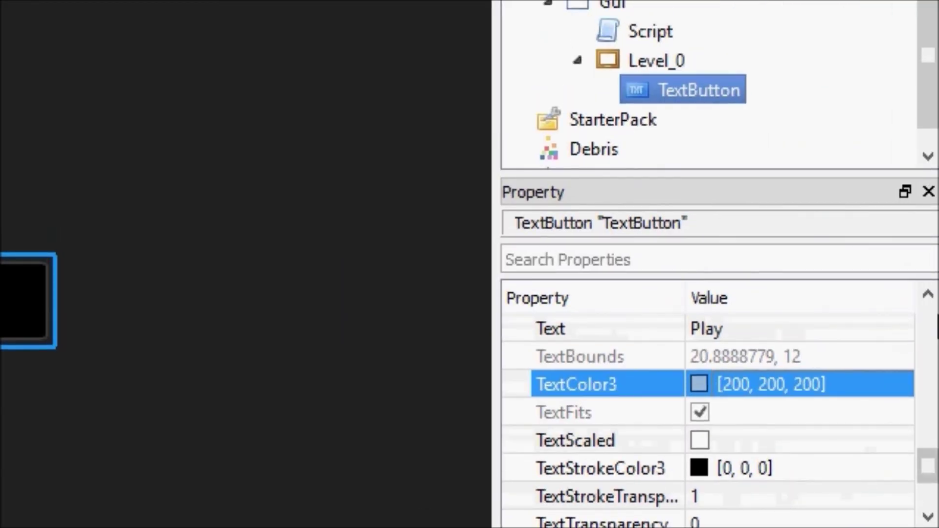
Step: Change the button's Font to ArialBold
mouse_move(927, 465)
mouse_down()
mouse_move(928, 475)
mouse_move(928, 449)
mouse_up()
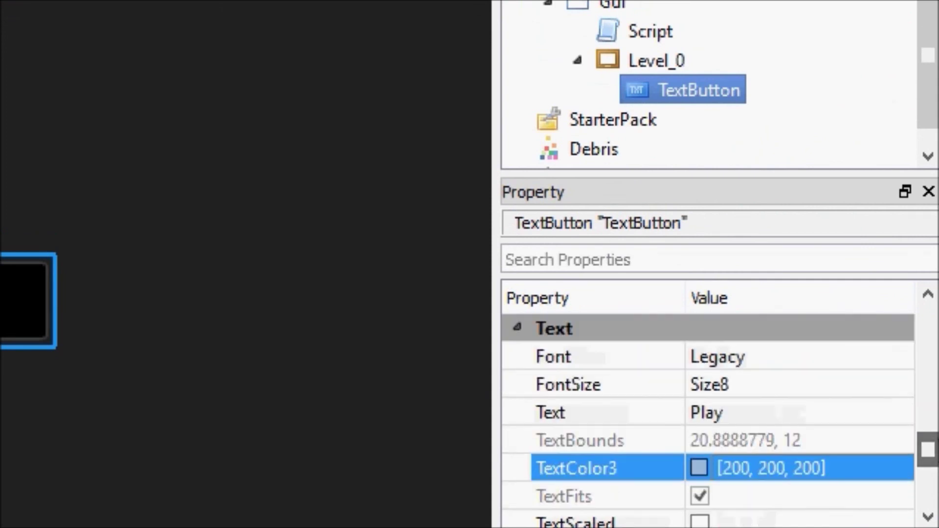
click(856, 391)
click(897, 360)
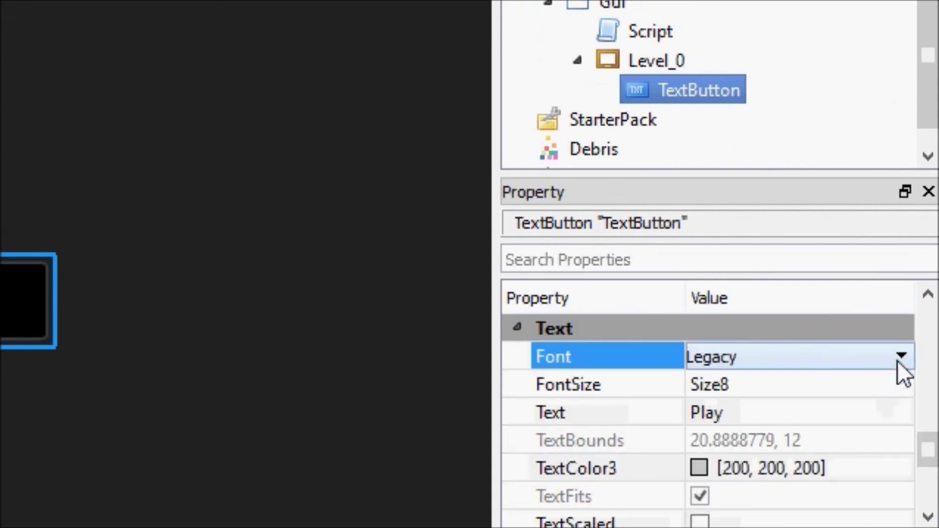
click(897, 361)
click(878, 396)
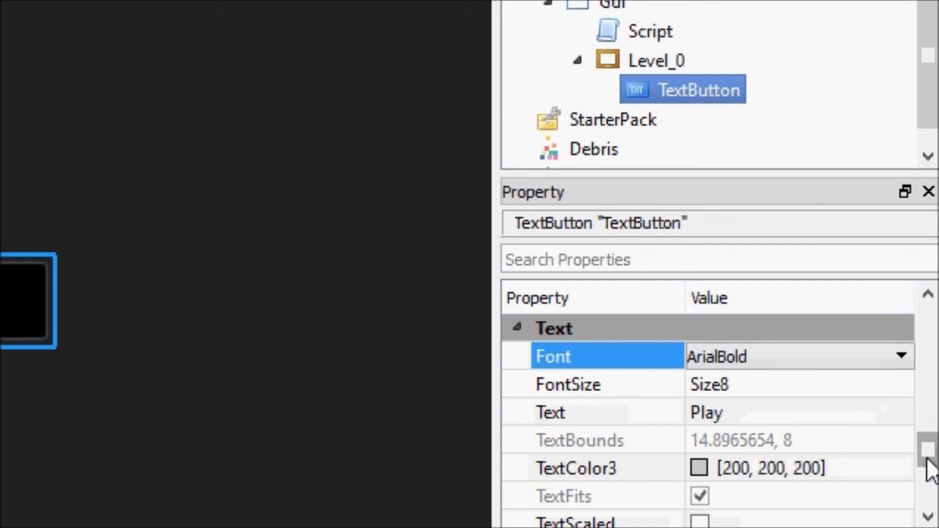
drag(928, 462, 927, 479)
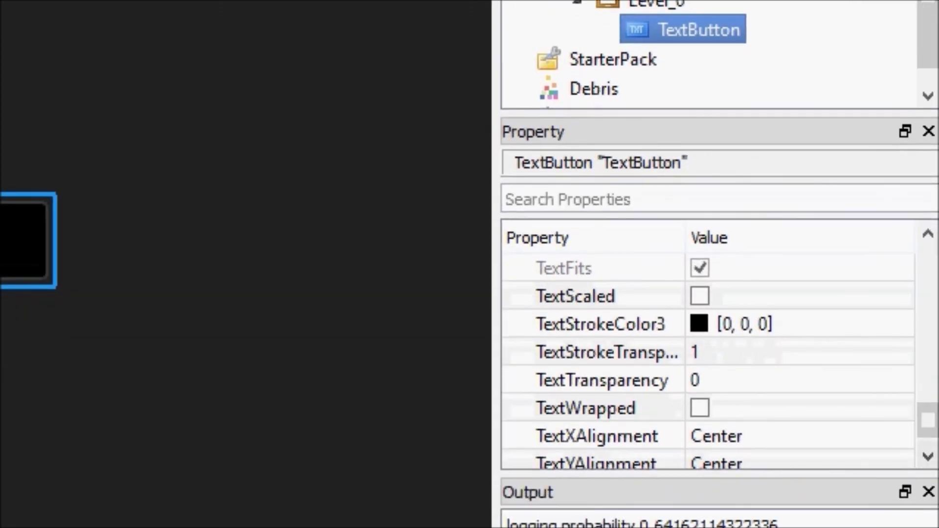
Step: Enable TextScaled on the Play button so its text fits the button
click(700, 296)
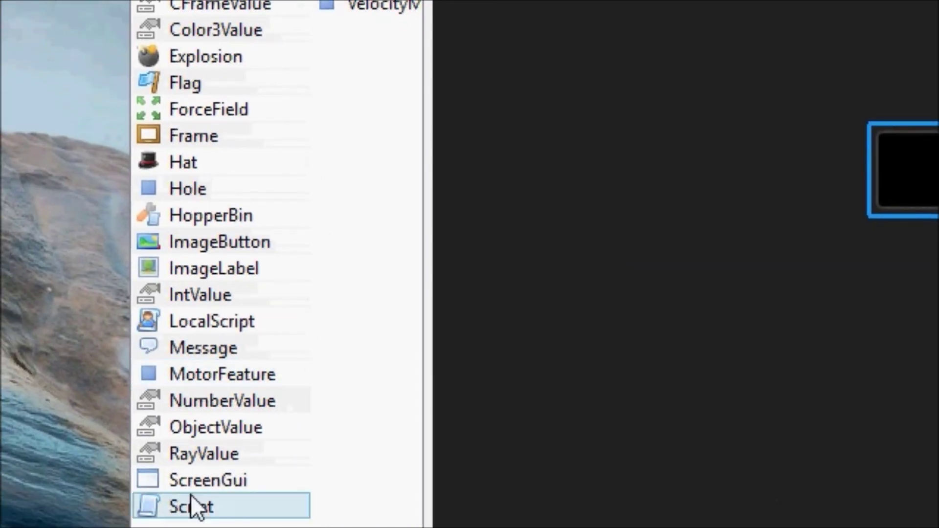
Step: Insert a Script into TextButton and replace its code with script.Parent.Parent.Parent.Parent.Parent.level.Value
click(143, 512)
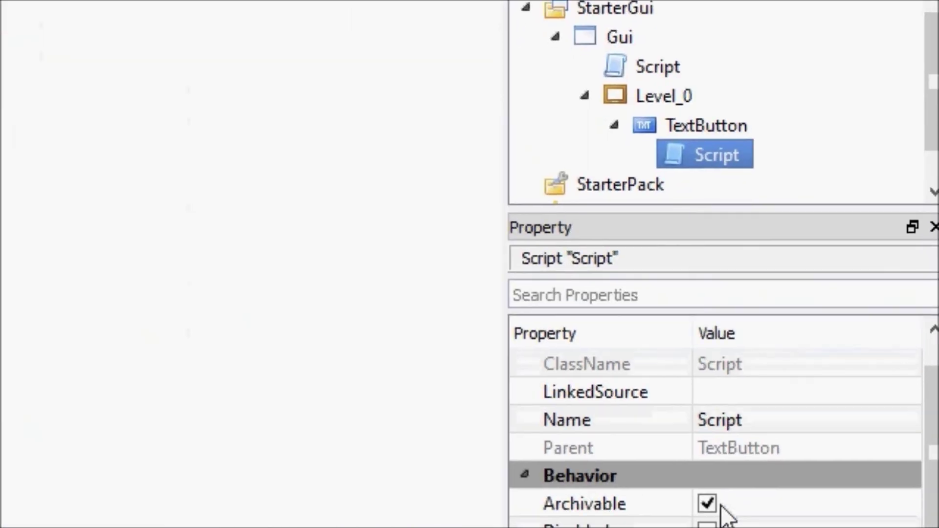
key(ctrl+a)
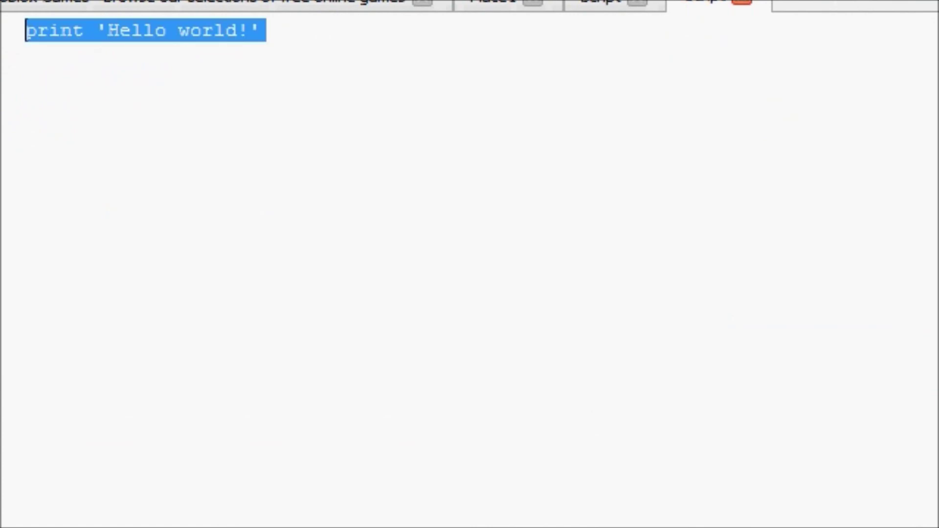
text(script.Parent)
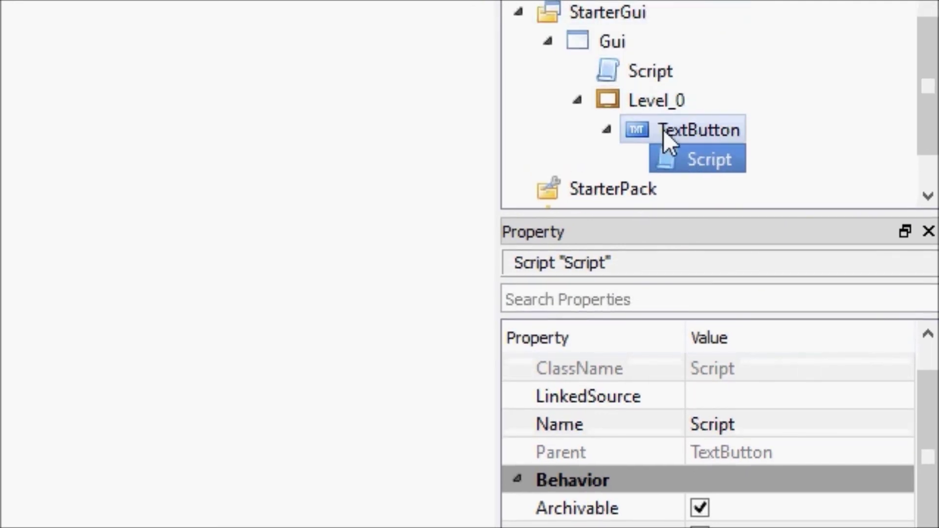
click(663, 130)
ctrl+click(663, 109)
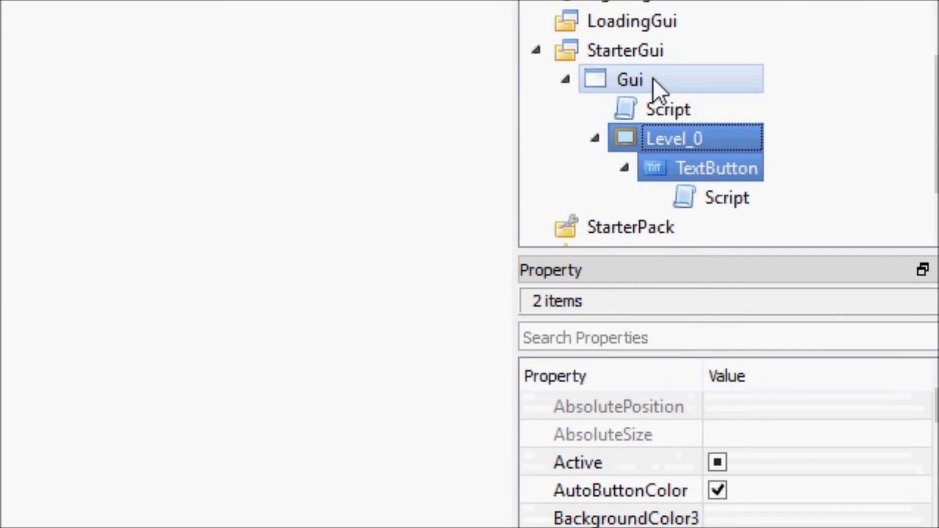
click(653, 79)
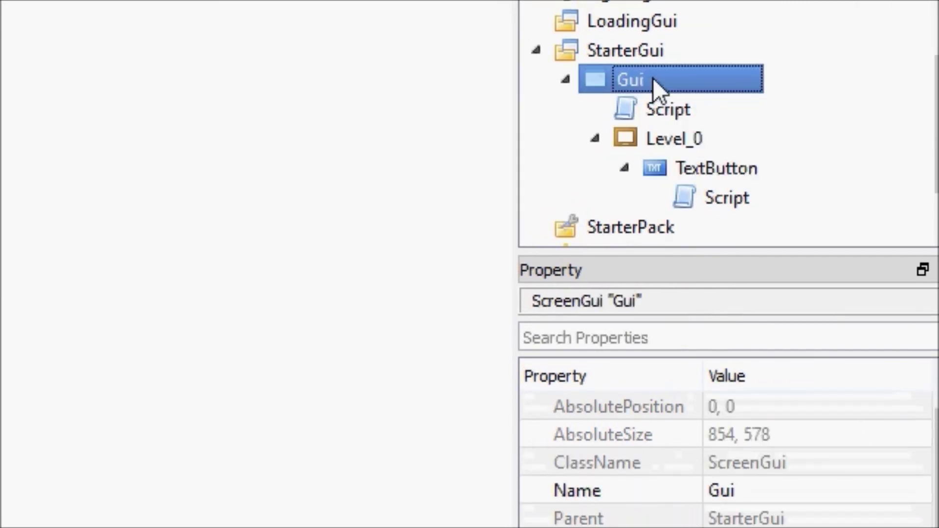
click(636, 60)
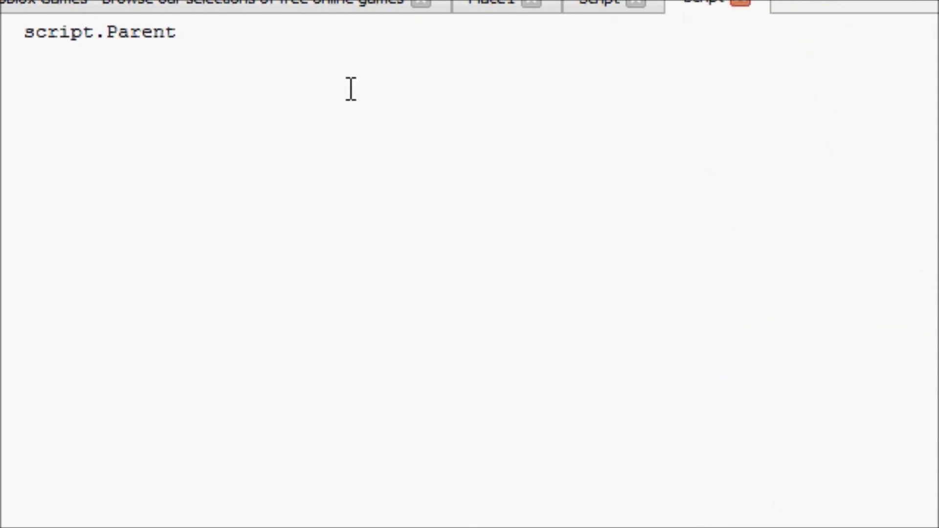
text(.Parent.Parent)
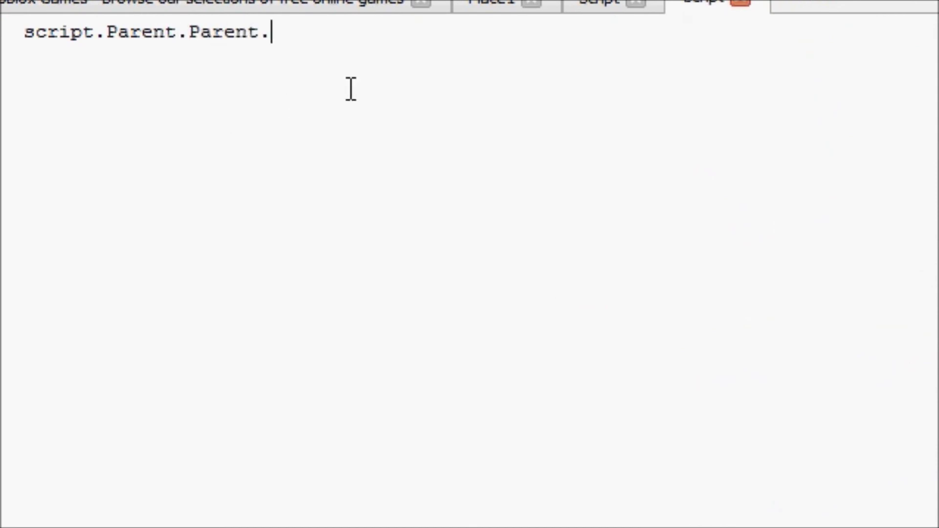
text(.Parent.Parent)
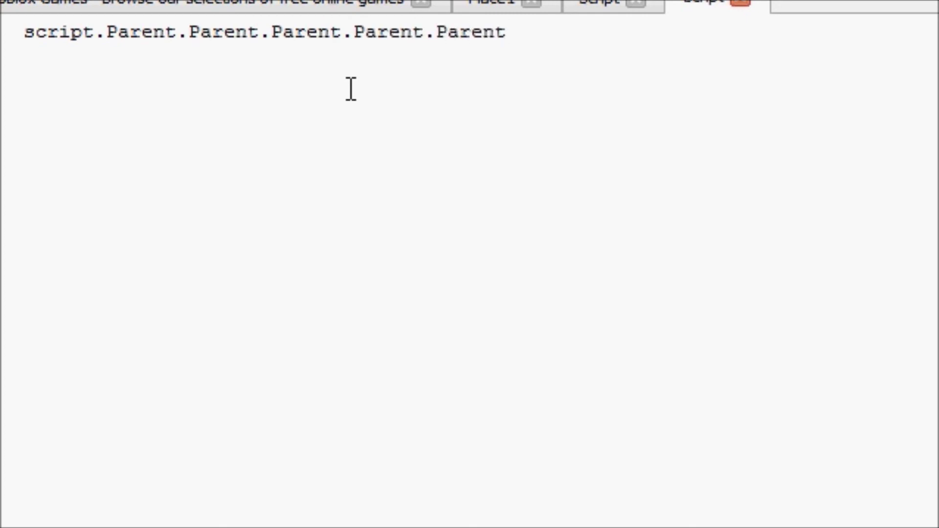
text(.level)
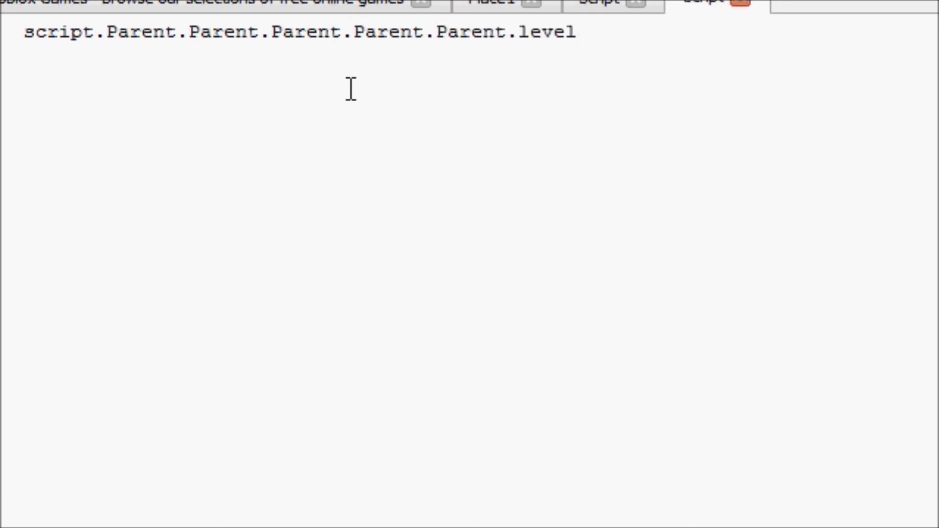
text(.Value.)
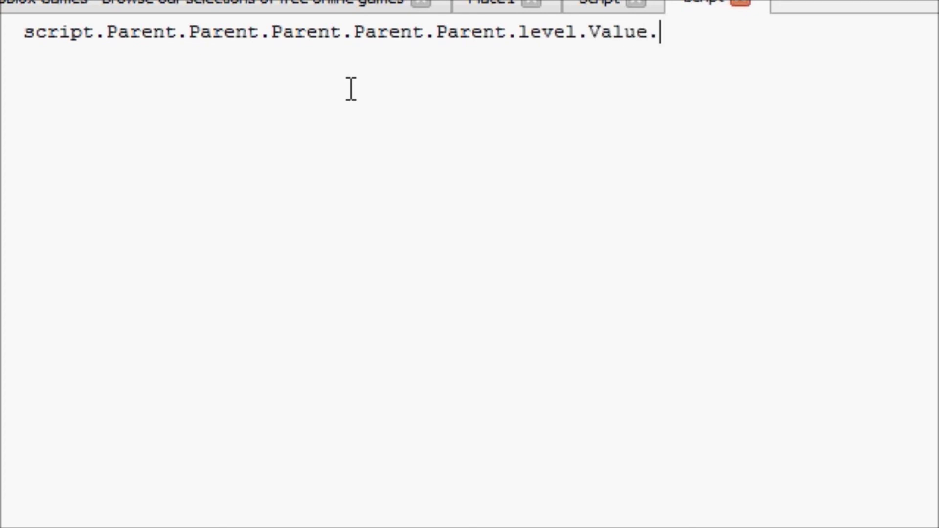
Step: Complete the line as level.Value = level.Value+1 and close it with end)
key(BackSpace)
text(=)
drag(646, 35, 23, 33)
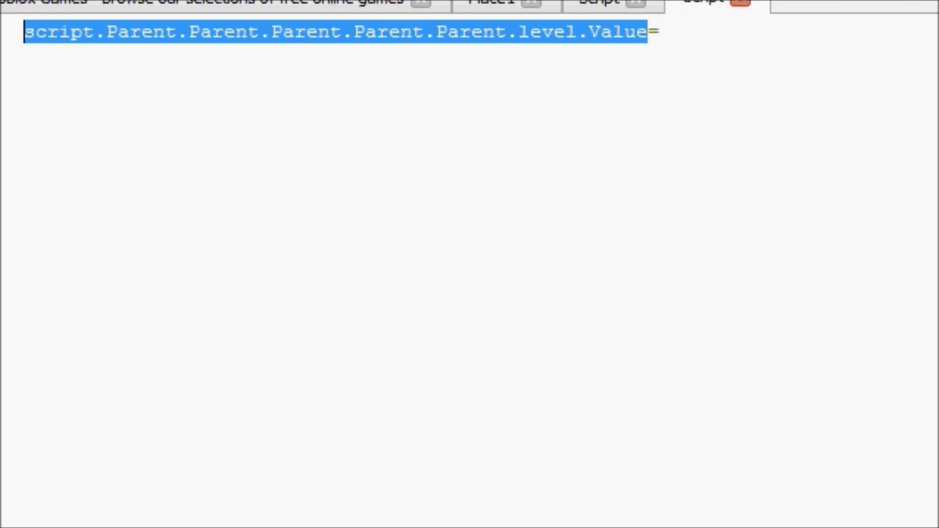
key(ctrl+c)
click(776, 25)
key(ctrl+v)
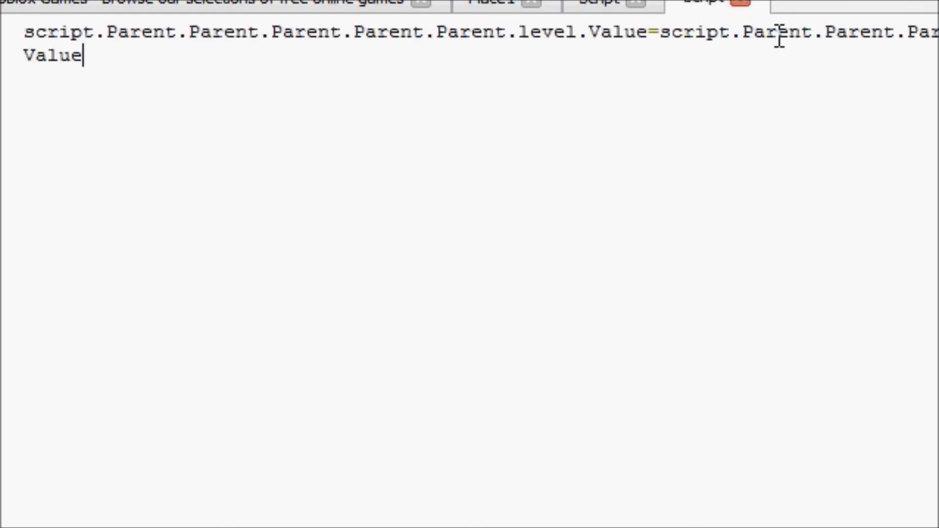
text(+1)
text(end))
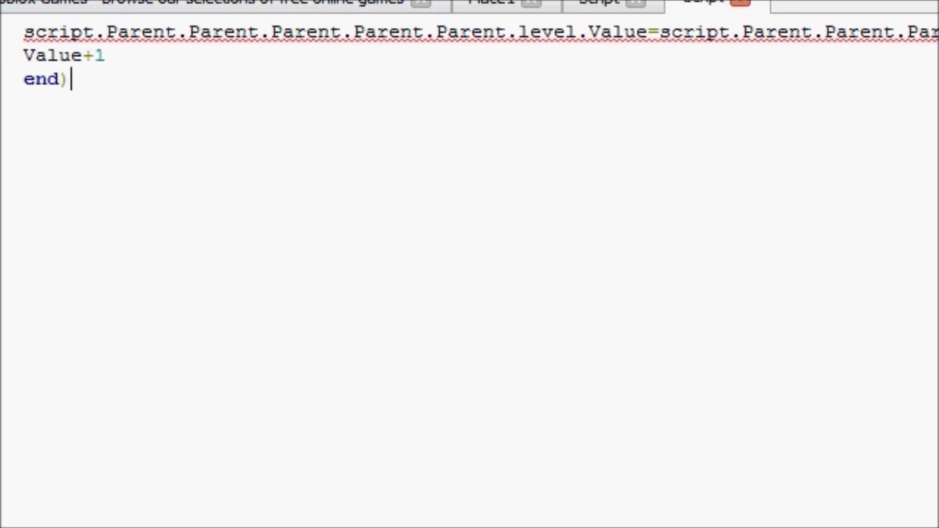
Step: Wrap the assignment in script.Parent.MouseButton1Click:connect(function() and indent it inside
key(Return)
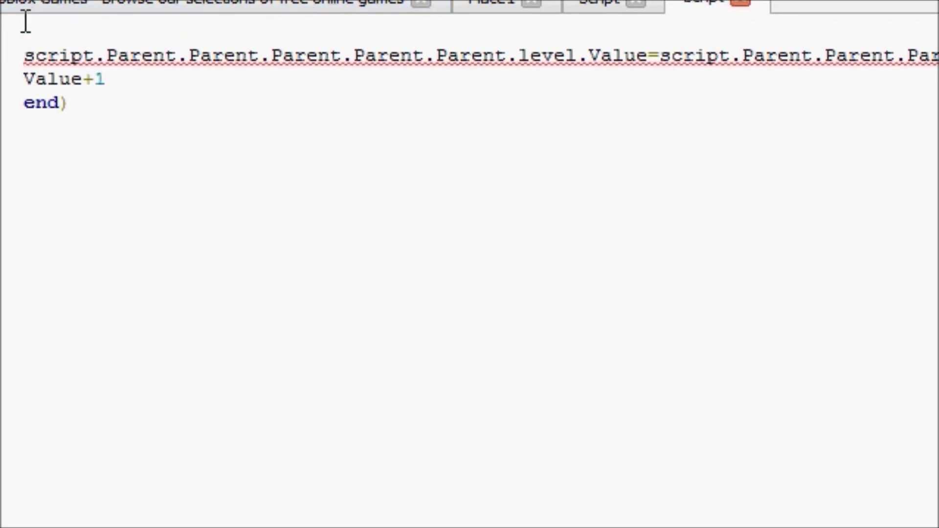
text(script.Pa)
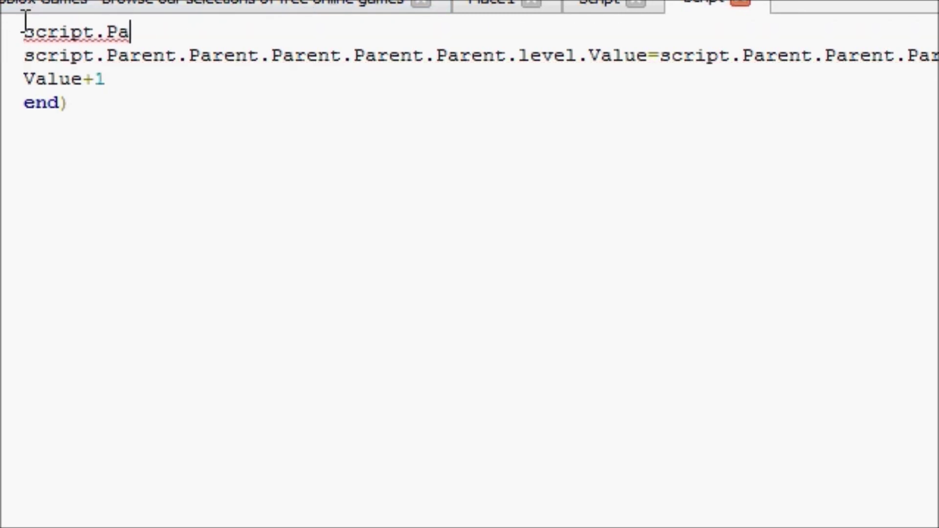
text(rent.MouseButton)
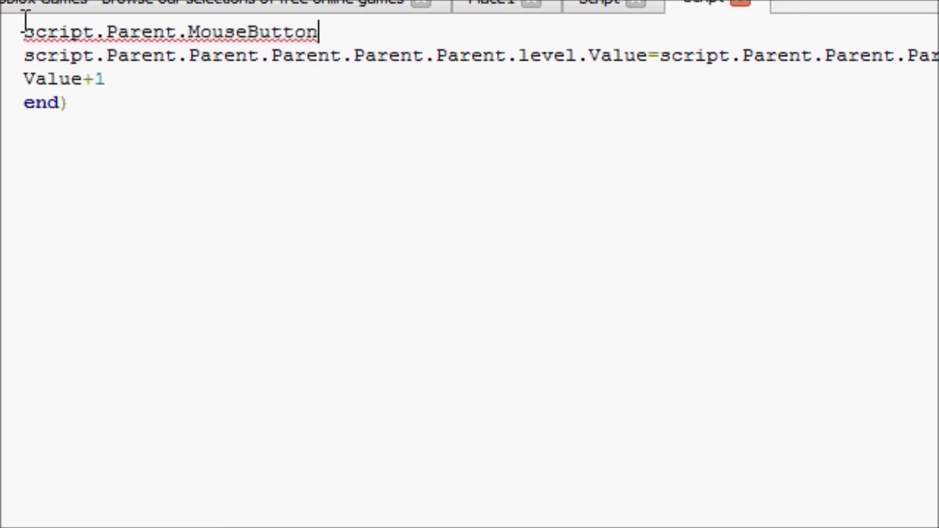
text(1Click:conn)
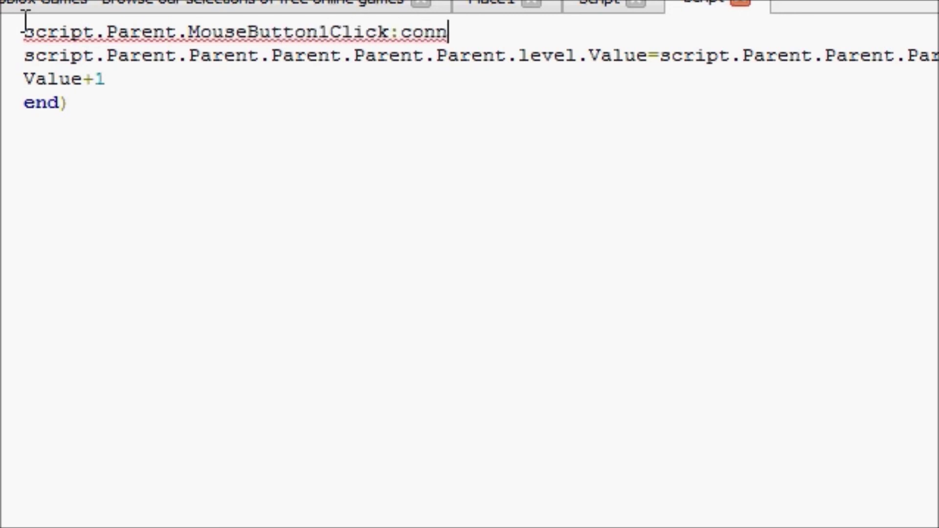
text(ect(function())
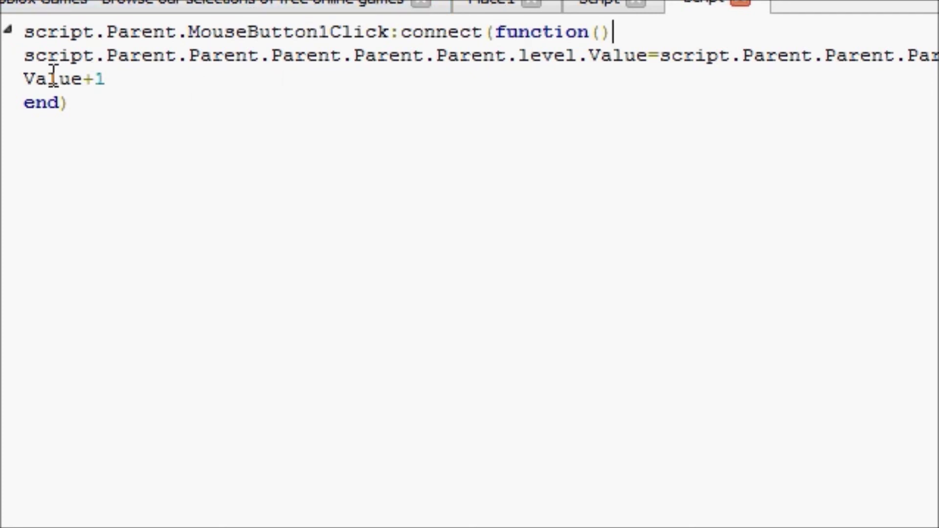
click(24, 55)
key(Return)
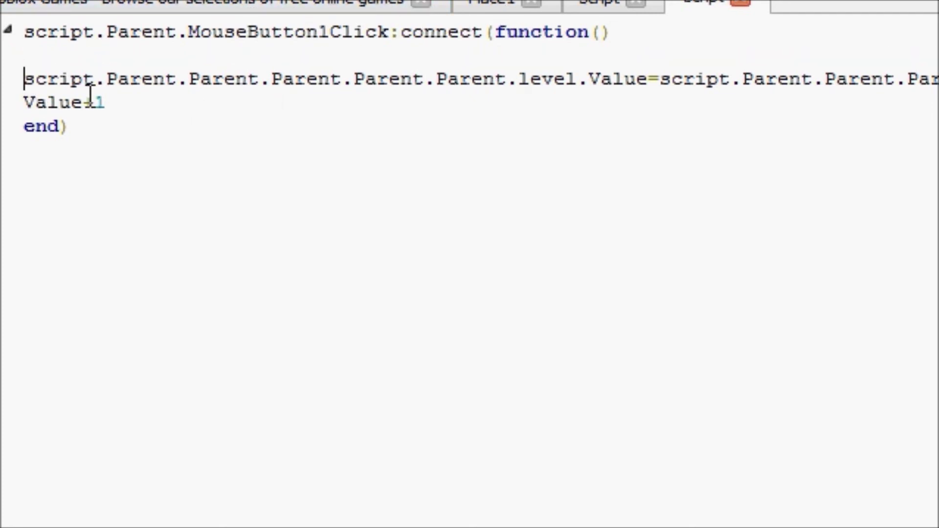
key(BackSpace)
key(Return)
key(BackSpace)
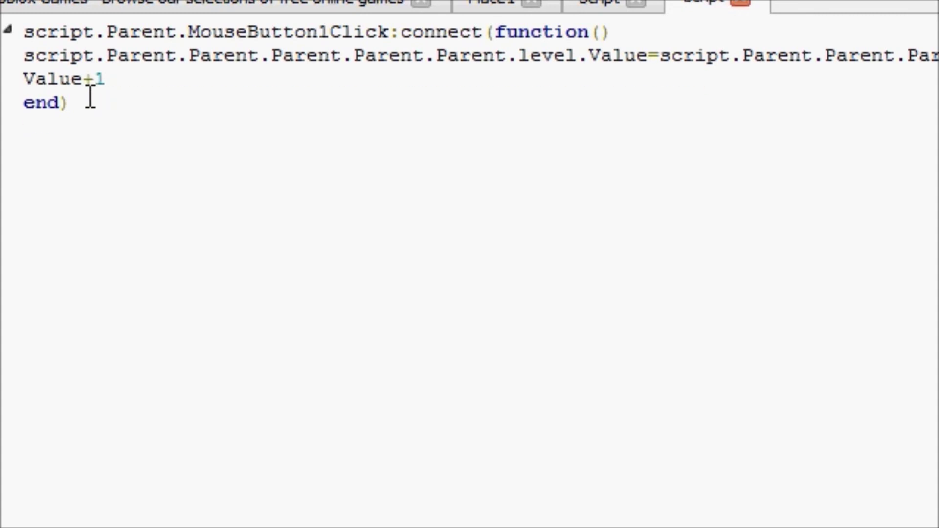
key(Return)
key(BackSpace)
key(Return)
key(BackSpace)
key(Tab)
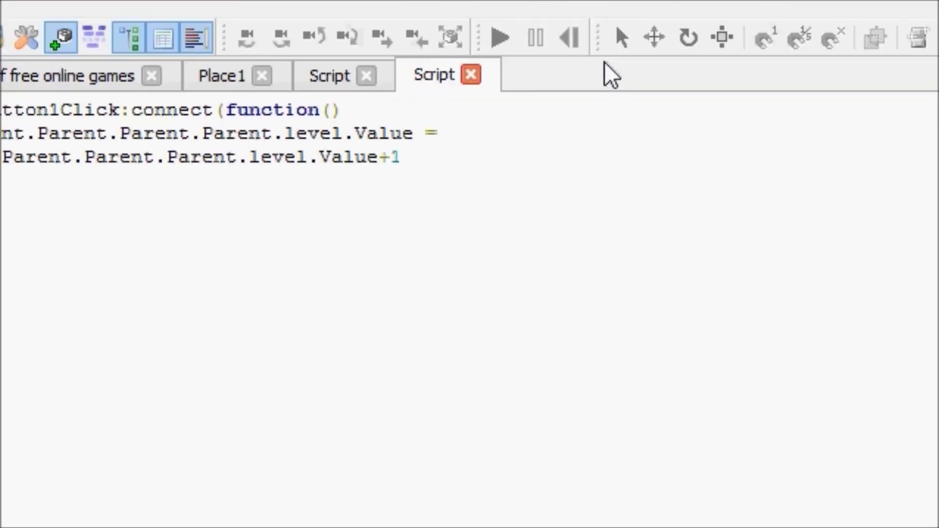
Step: Close the script tabs and paste a copy of Level_0 into Gui
click(740, 2)
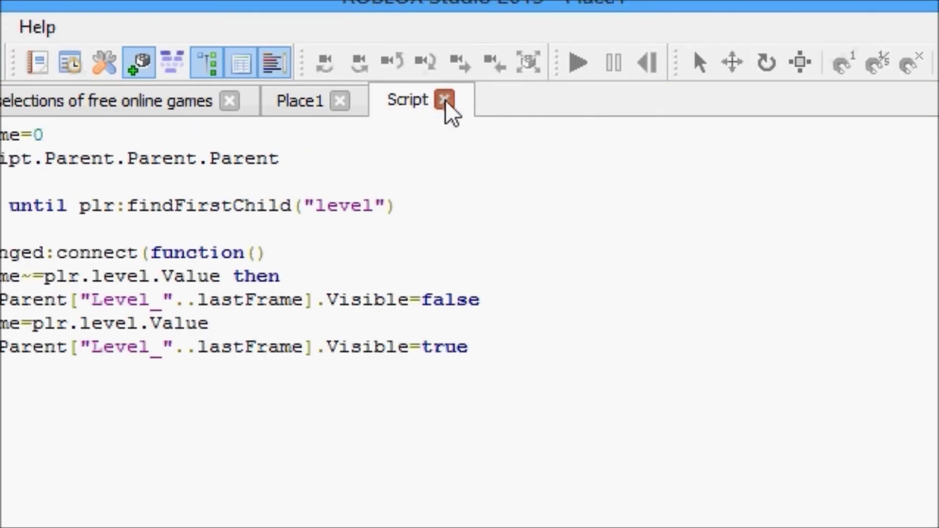
click(445, 100)
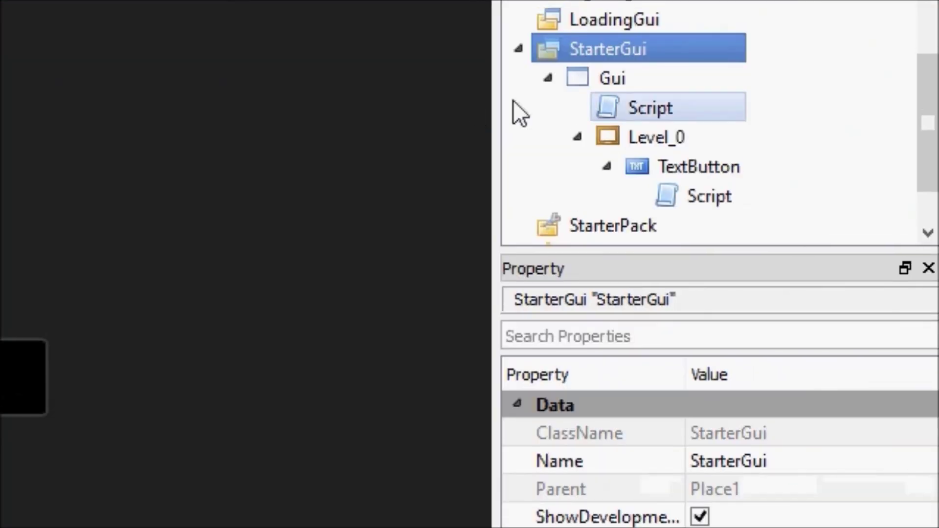
click(606, 138)
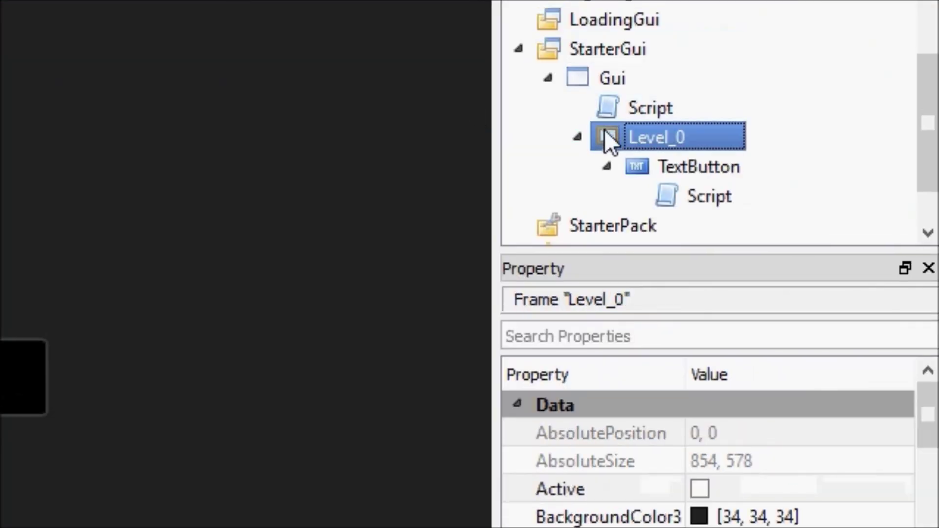
click(615, 81)
click(645, 139)
click(626, 73)
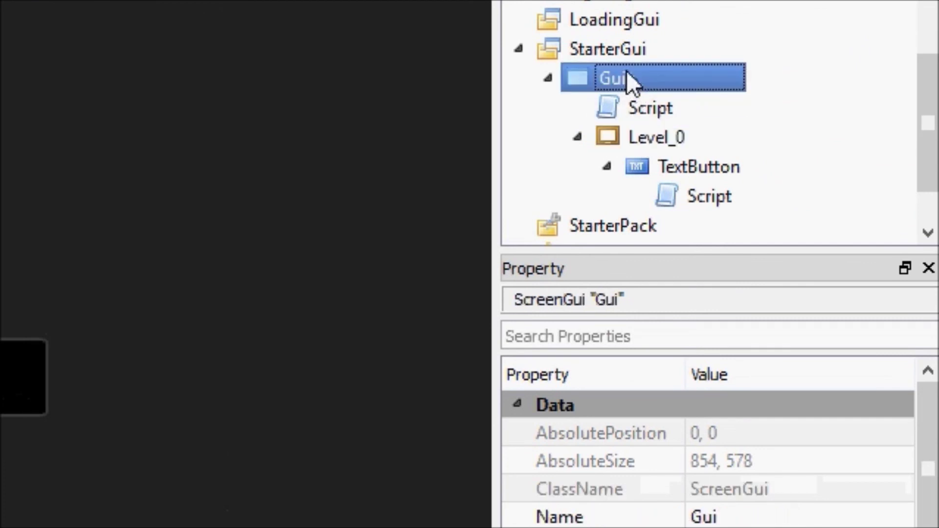
key(ctrl+v)
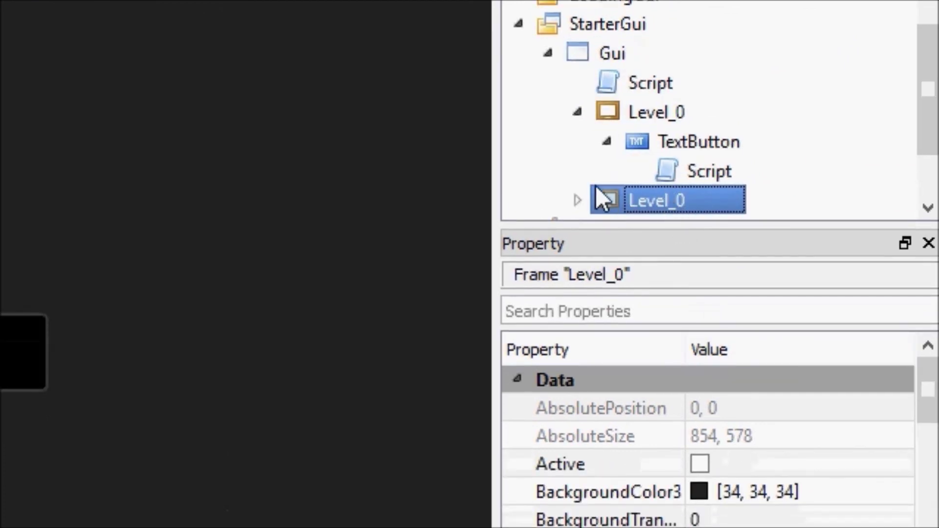
double_click(602, 198)
scroll(616, 167, down, 2)
click(606, 112)
click(653, 115)
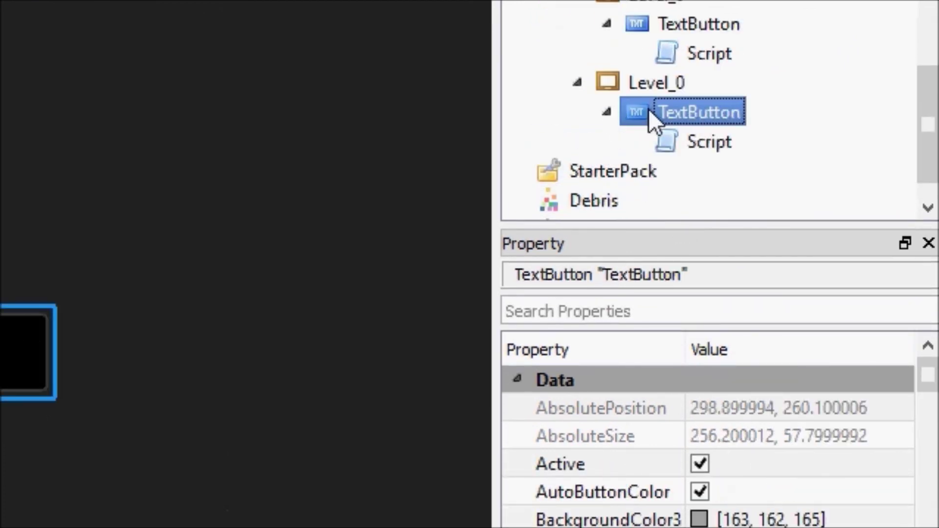
double_click(632, 93)
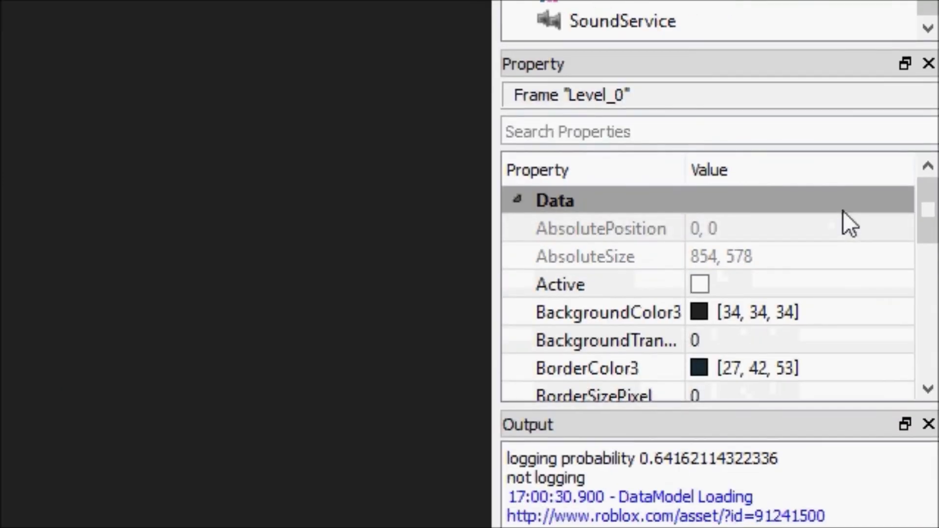
Step: Rename the copied frame Level_1
drag(924, 226, 924, 263)
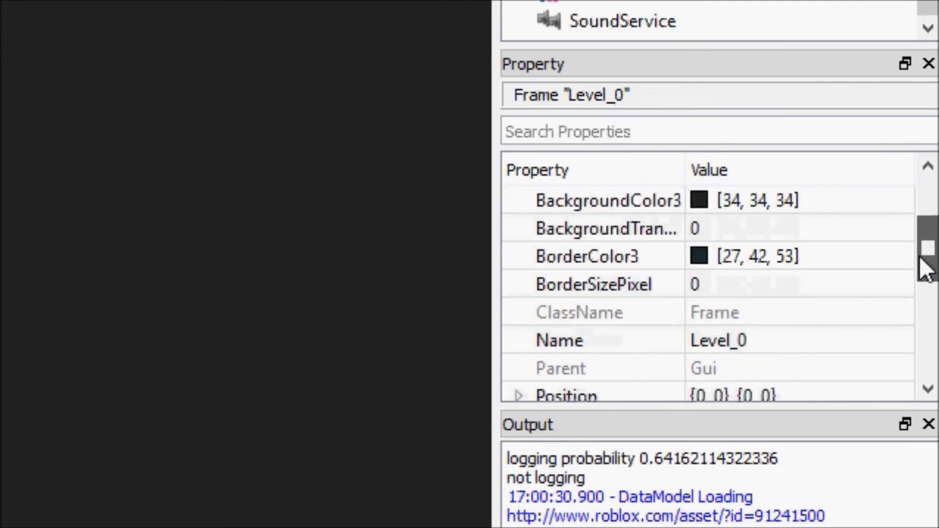
click(771, 337)
key(BackSpace)
text(1)
key(Return)
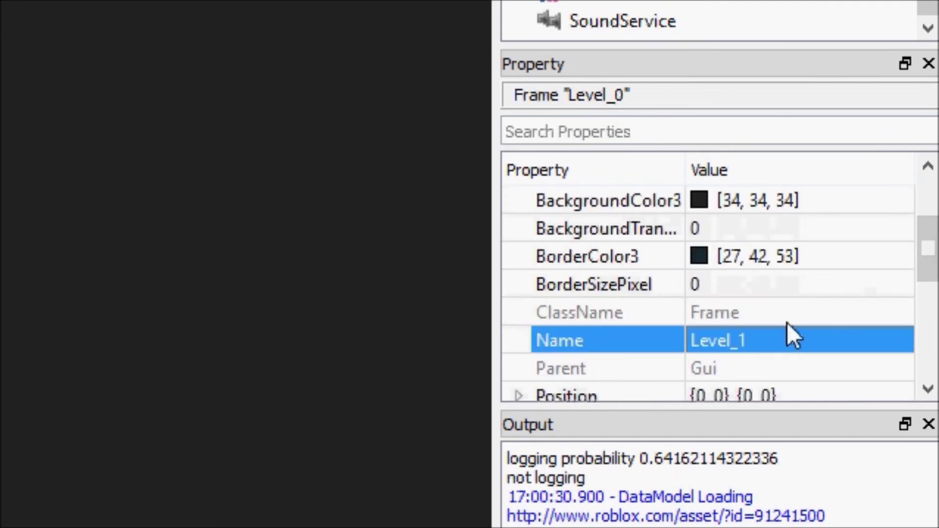
click(846, 218)
Step: Set Level_1's BackgroundColor3 to white [255, 255, 255]
click(899, 201)
click(899, 201)
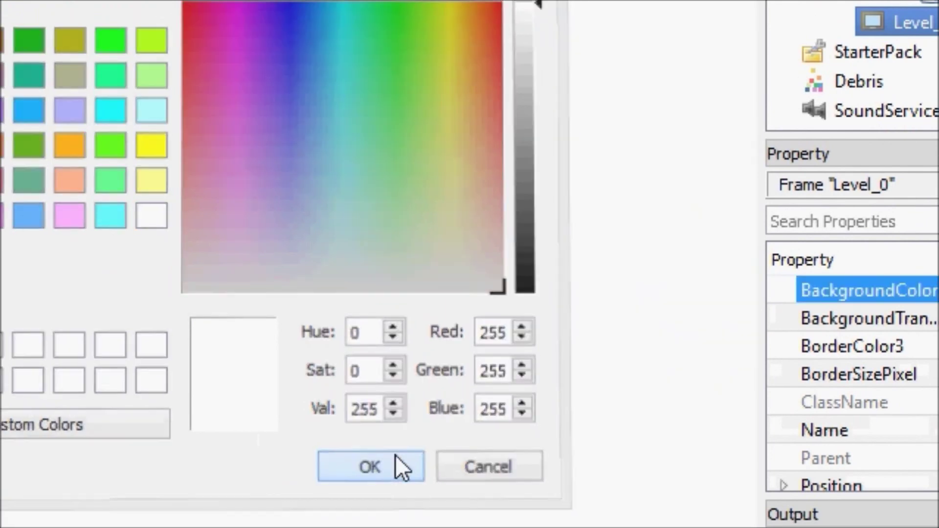
click(352, 452)
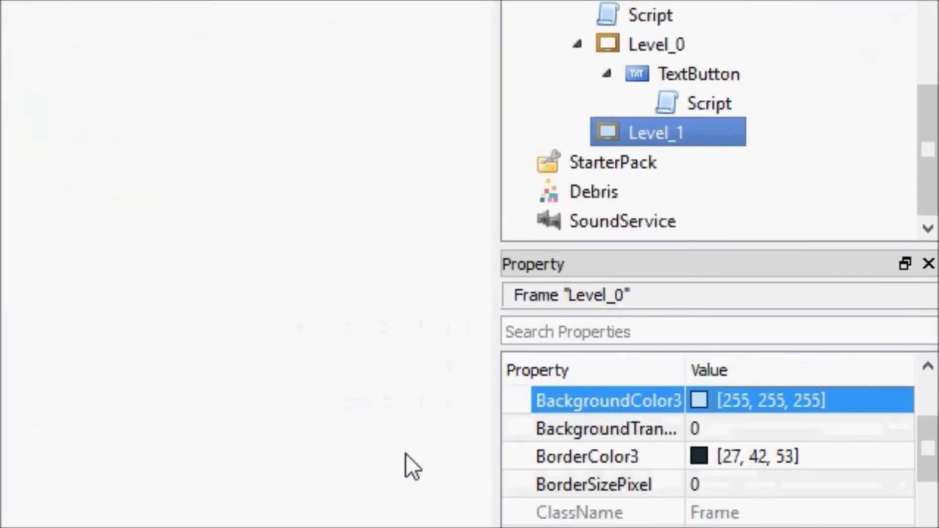
click(650, 44)
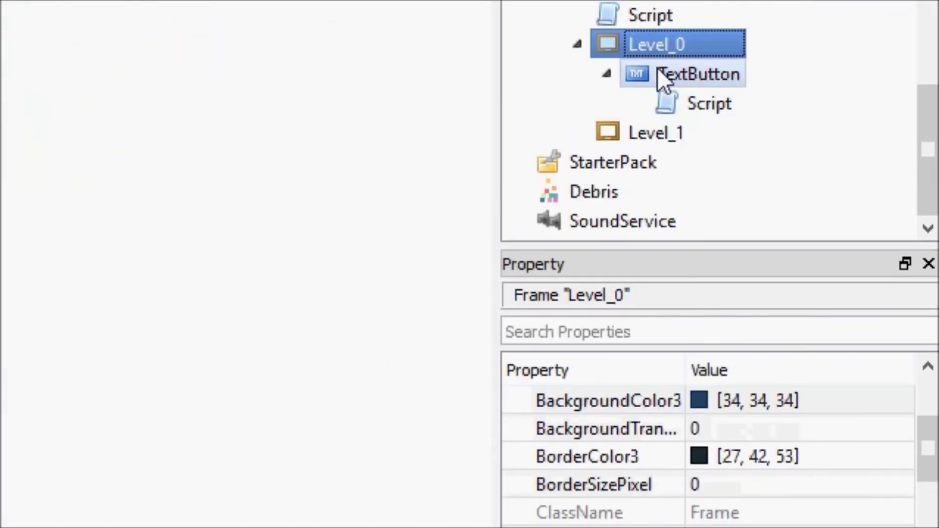
click(655, 85)
drag(924, 447, 926, 527)
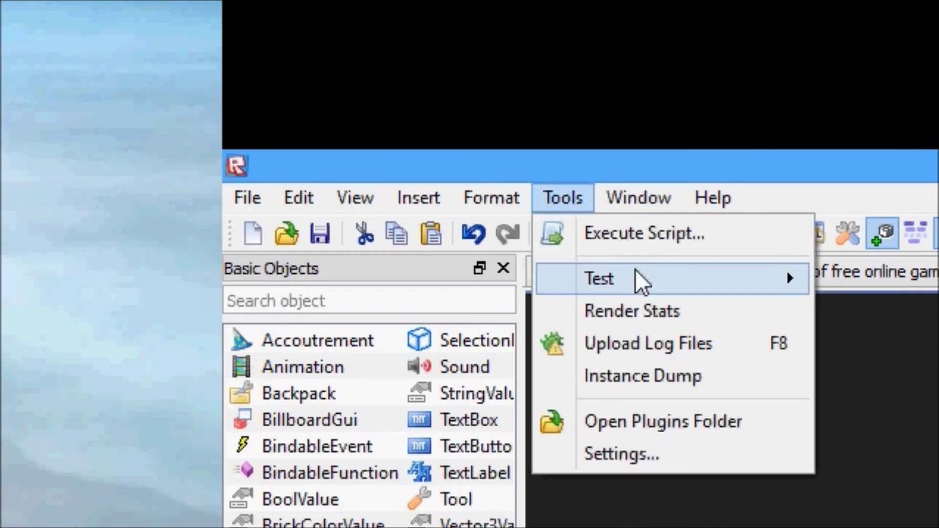
Step: Run Play Solo from Tools > Test to launch a session with Player1
mouse_move(637, 279)
click(837, 282)
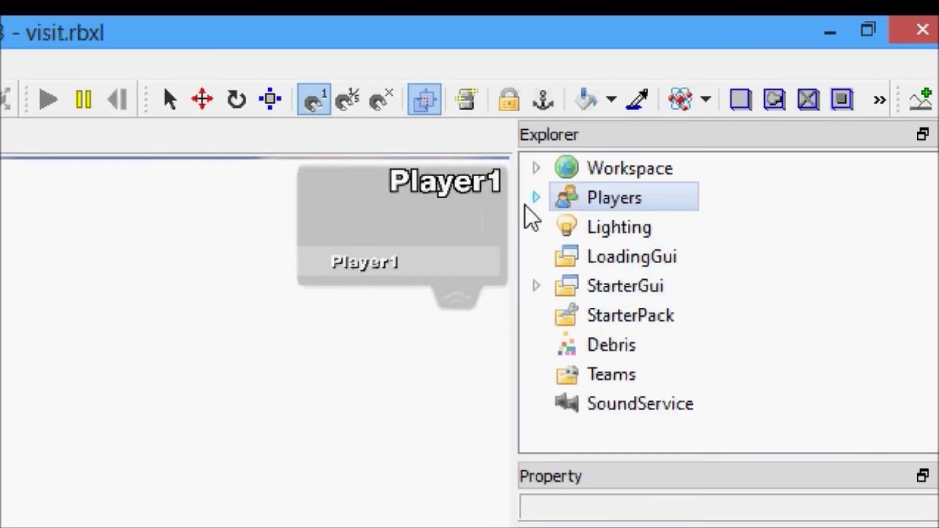
Step: Expand Players > Player1 in Explorer and select Player1's level value
click(536, 197)
click(565, 227)
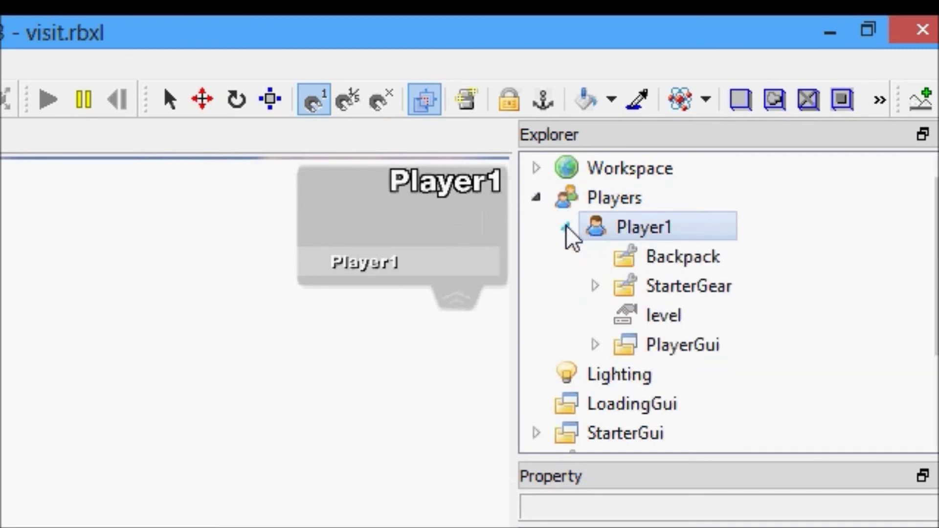
click(634, 313)
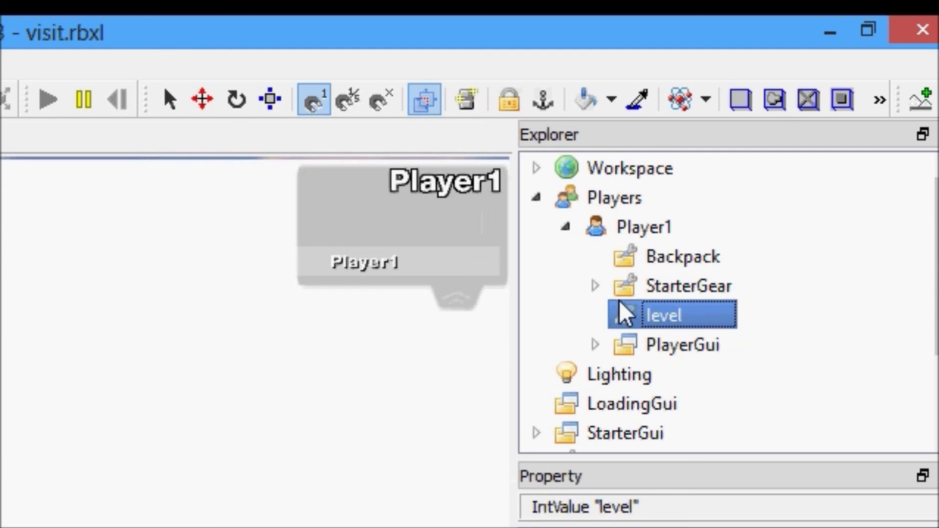
Step: Expand Player1's PlayerGui > Gui and select its Script beside Level_0 and Level_1
click(595, 344)
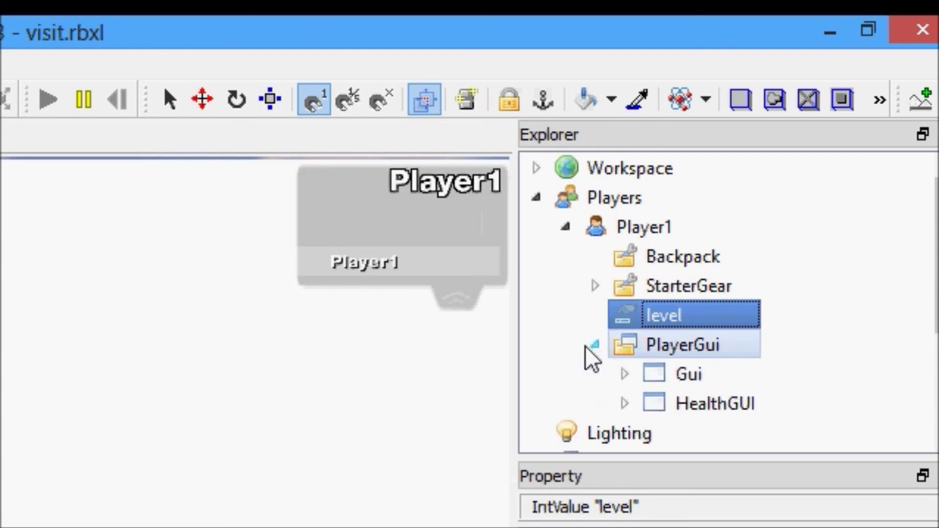
click(624, 374)
click(728, 407)
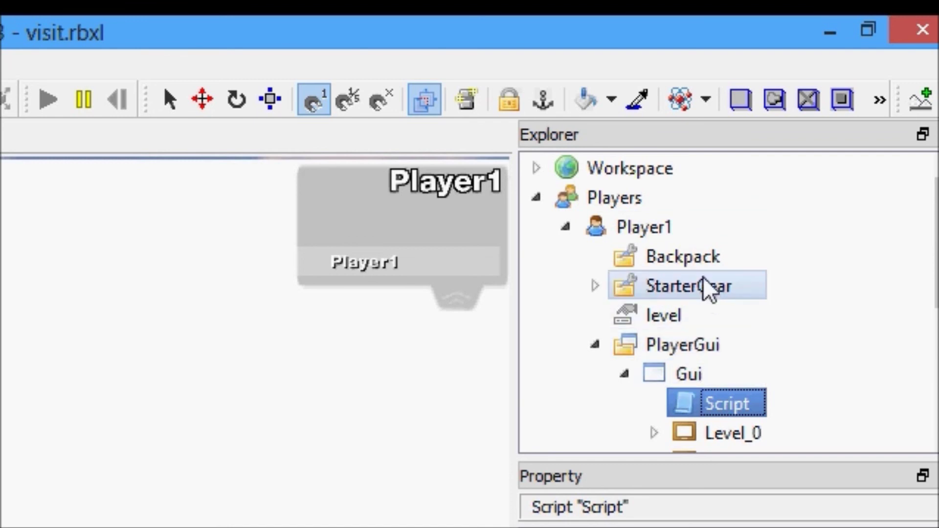
scroll(694, 284, down, 1)
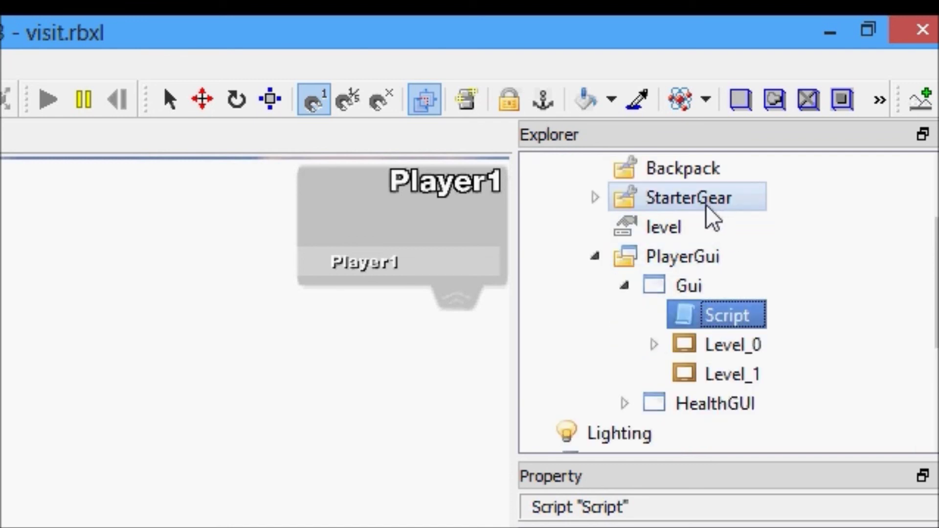
scroll(694, 369, up, 1)
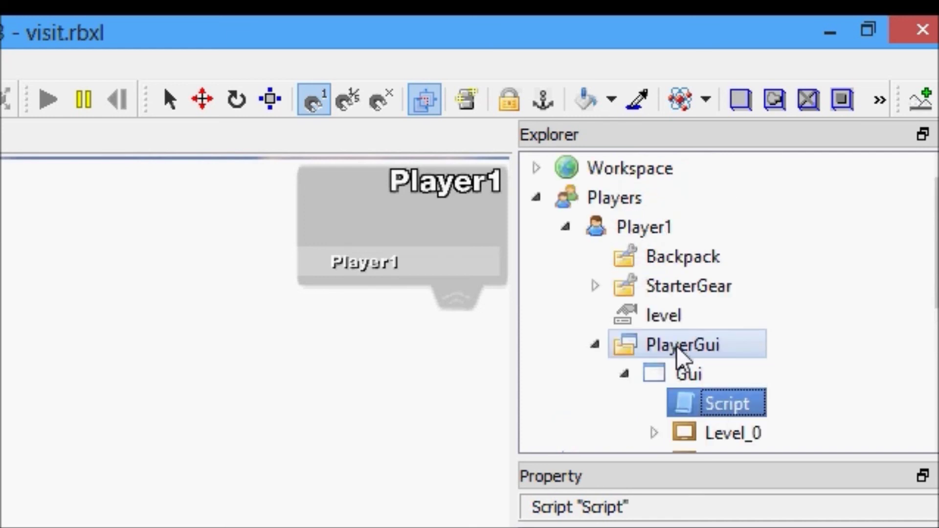